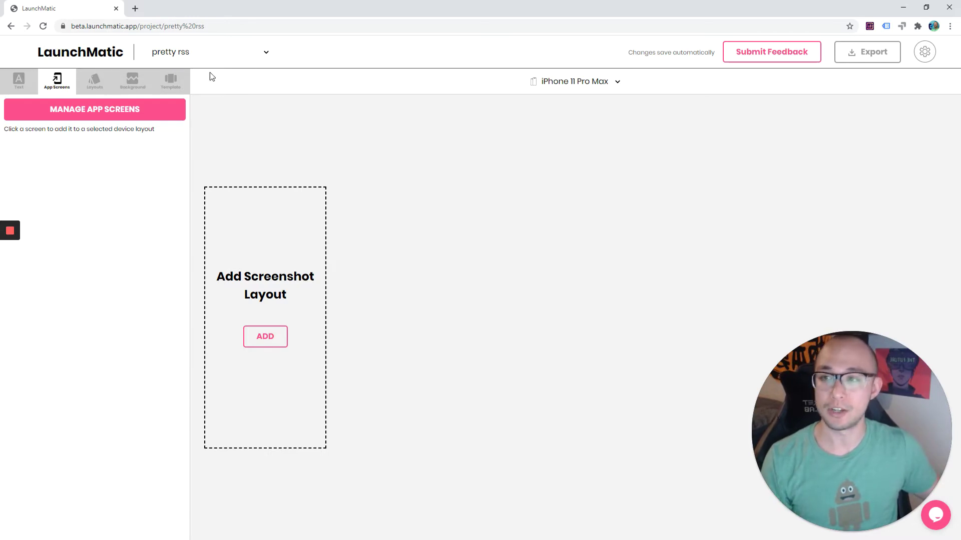
- Upload the four app screenshots into the iPhone 11 Pro Max and iPhone 8 Plus drop zones
click(143, 110)
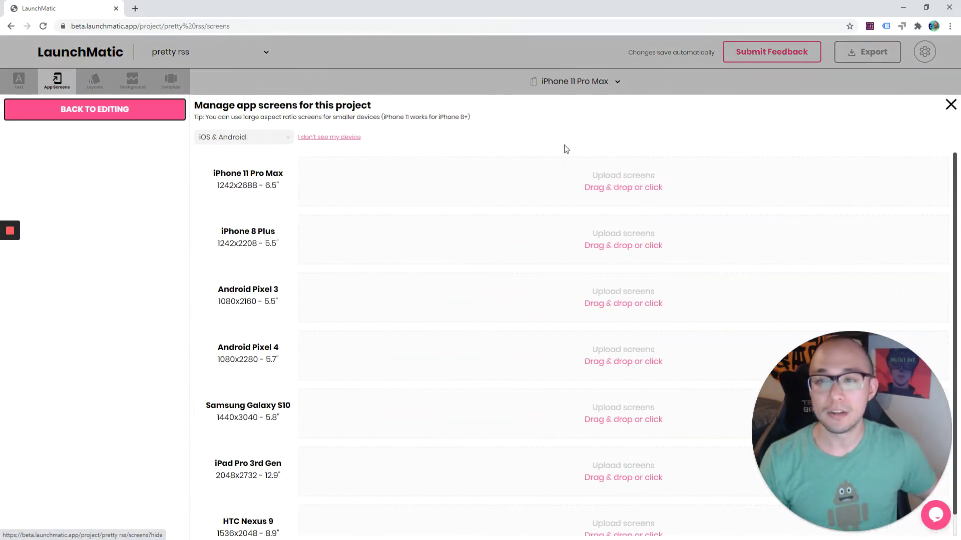
key(alt+Tab)
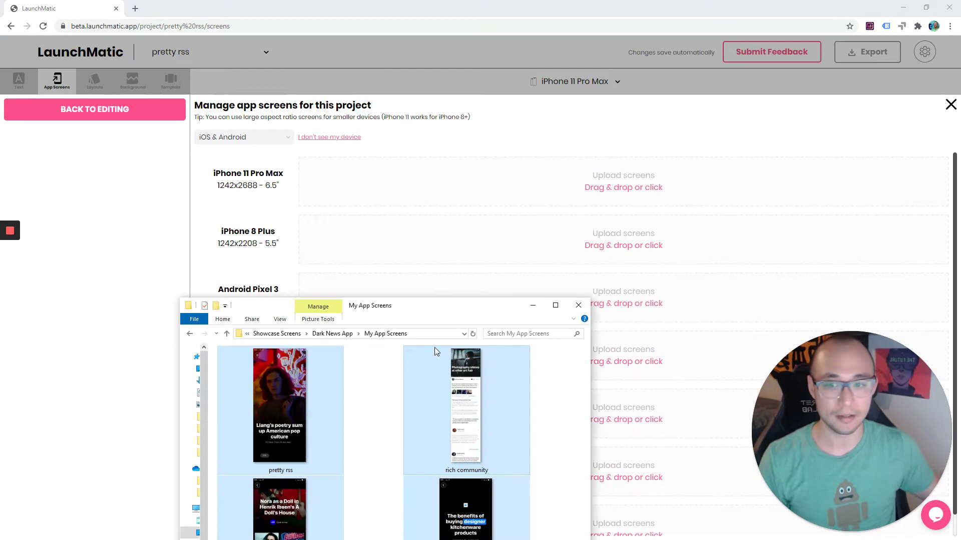
drag(417, 308, 227, 109)
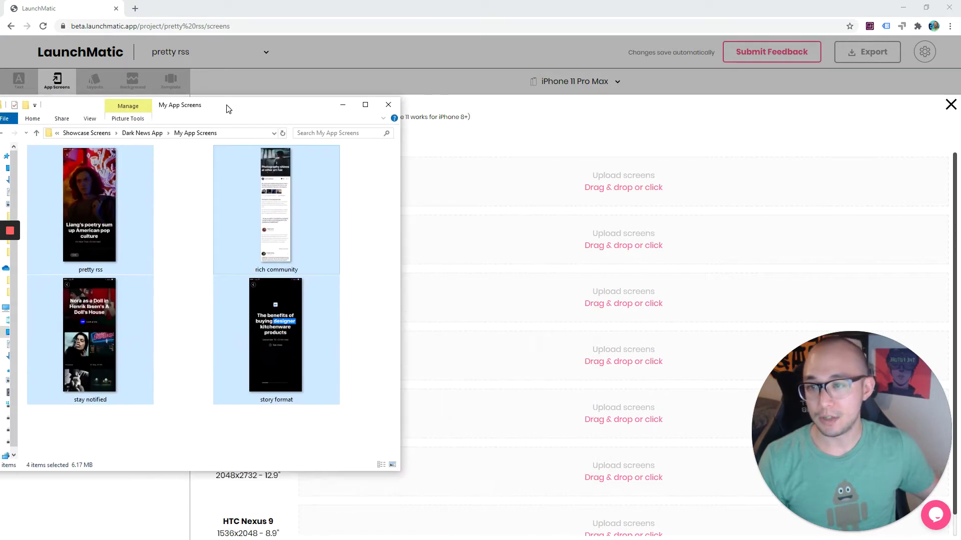
drag(280, 224, 622, 184)
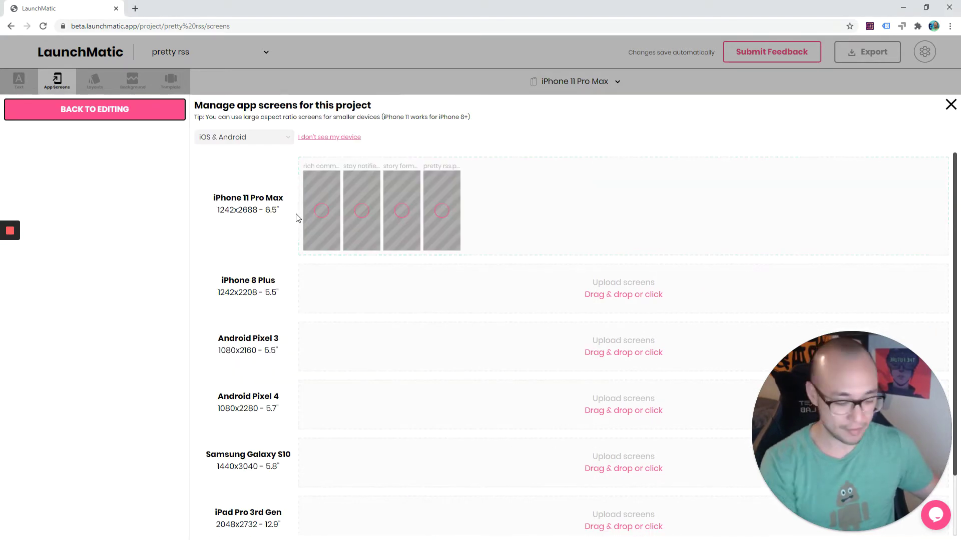
key(alt+Tab)
drag(97, 214, 660, 285)
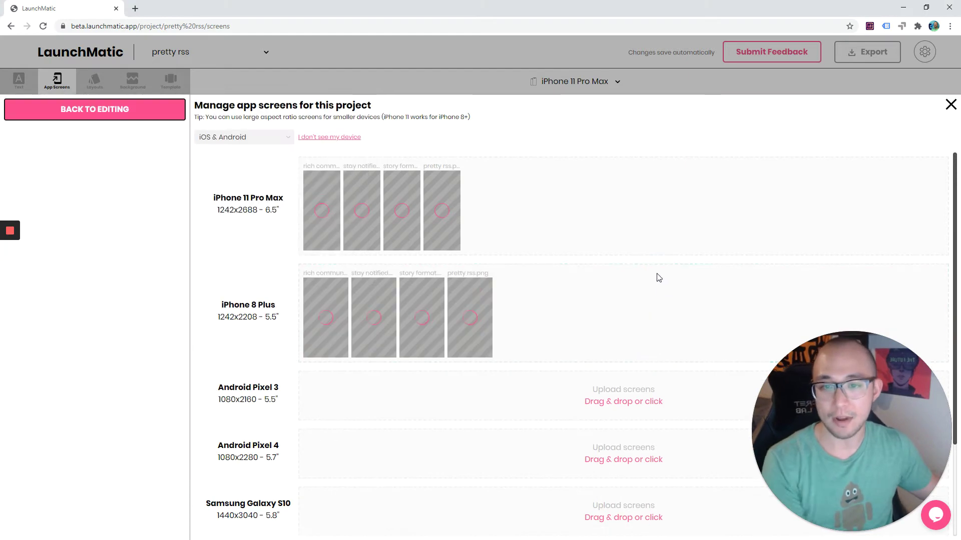
click(951, 105)
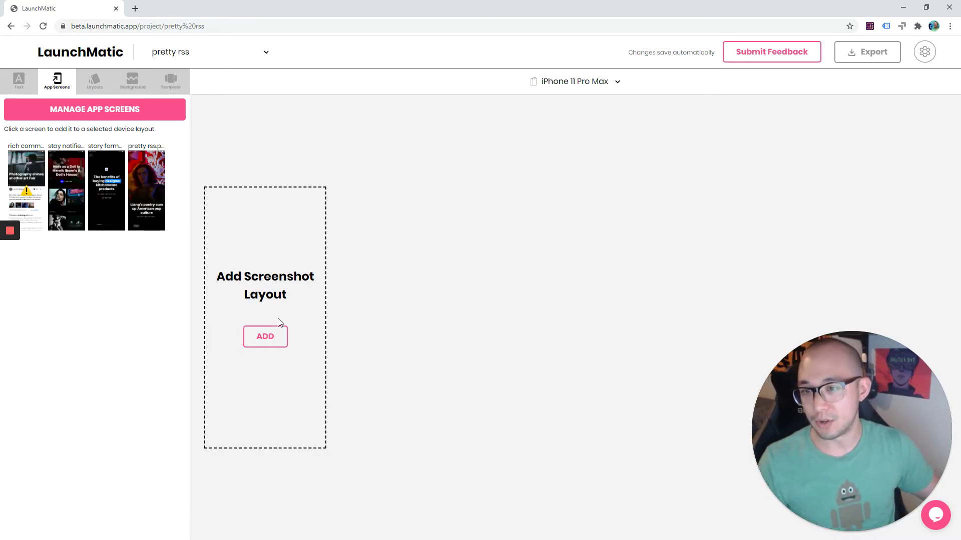
- Add four screenshot layouts to the project
click(264, 336)
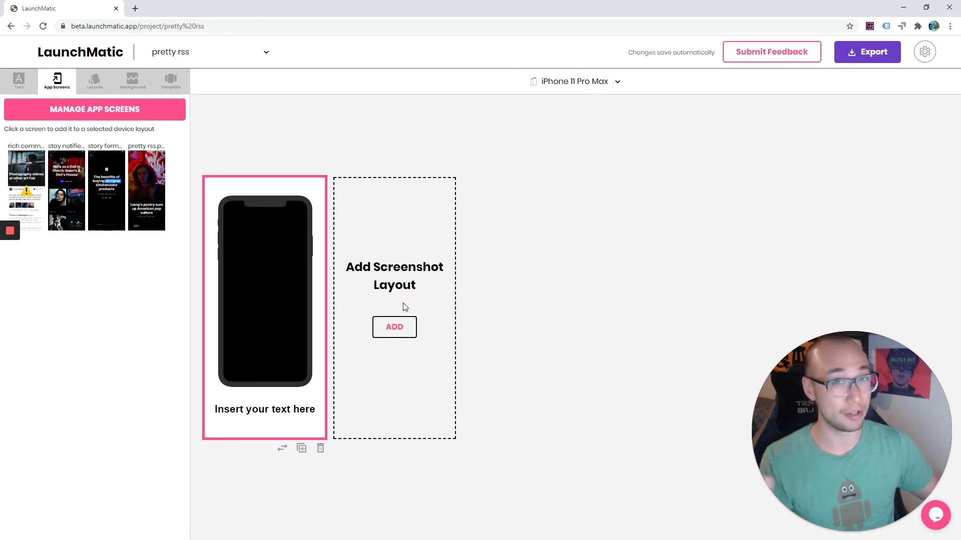
click(394, 326)
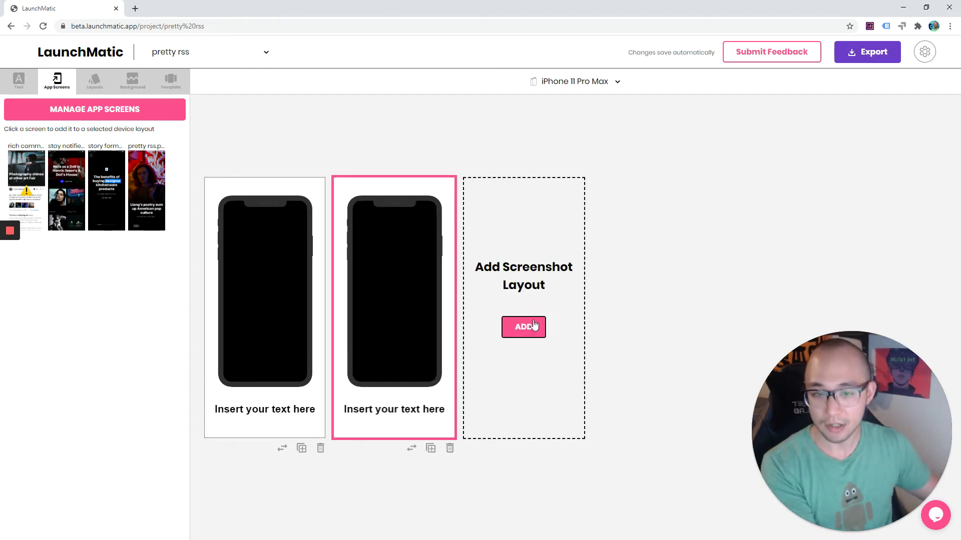
click(523, 327)
click(652, 327)
- For iPhone 11 Pro Max, place pretty rss, rich community, stay notified and story format screens in layouts one to four
click(300, 304)
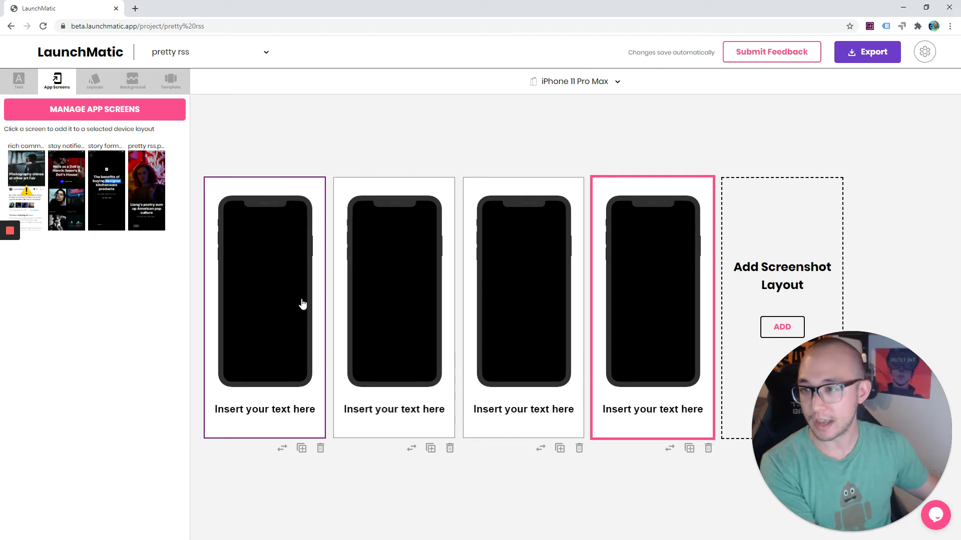
click(146, 189)
click(428, 278)
click(26, 189)
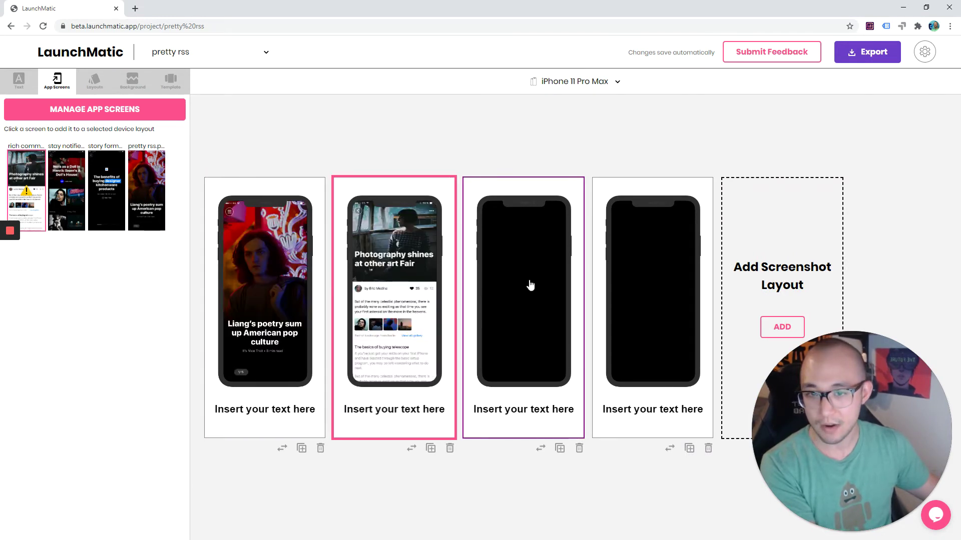
click(67, 189)
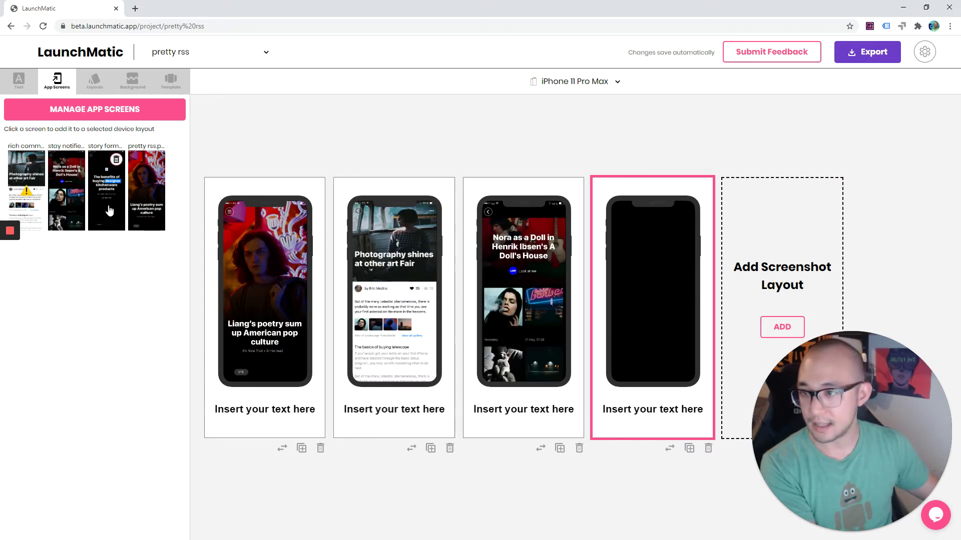
click(106, 189)
- Switch the preview to iPhone 8 Plus and place pretty rss and rich community in layouts one and two
click(574, 81)
click(601, 98)
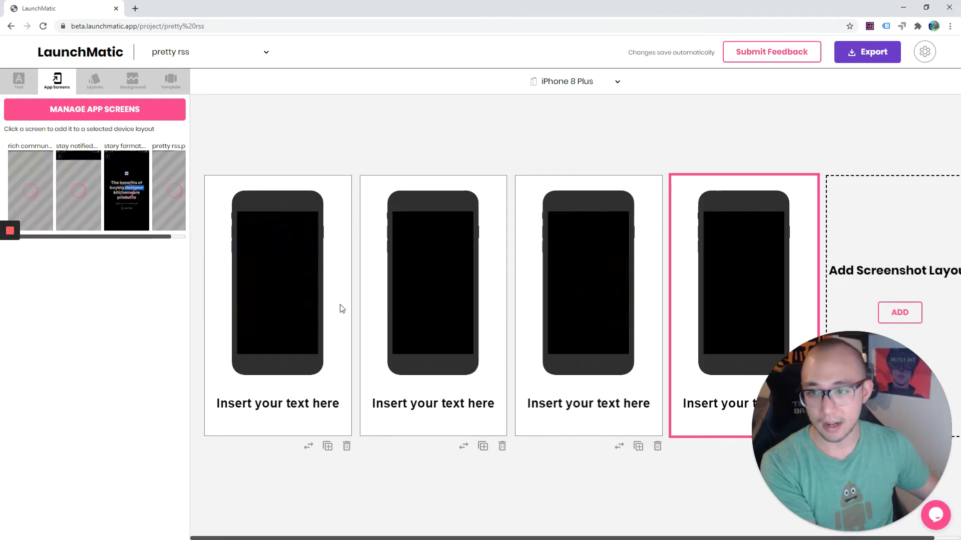
click(263, 270)
click(169, 196)
click(391, 258)
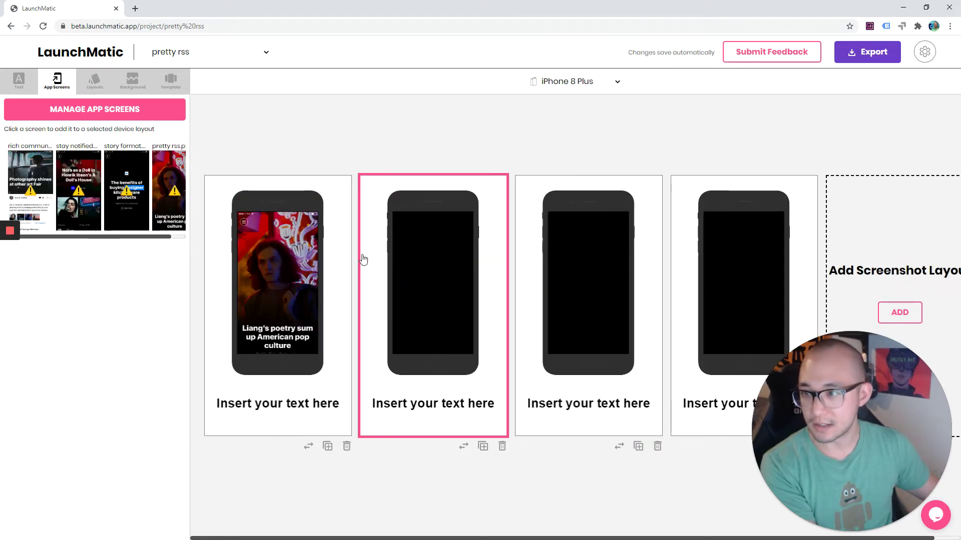
click(30, 189)
- Place stay notified and story format in iPhone 8 Plus layouts three and four, then return to iPhone 11 Pro Max
click(588, 263)
click(79, 189)
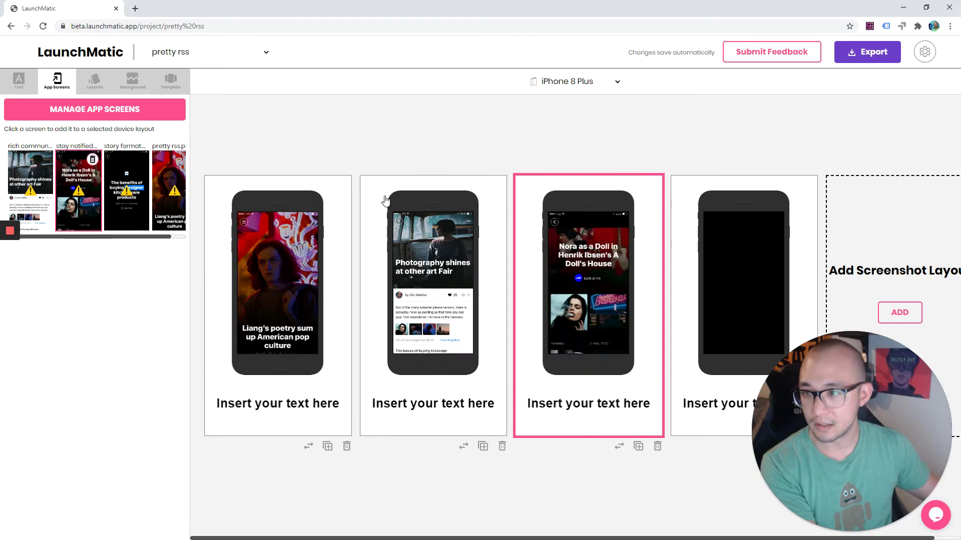
click(743, 263)
click(126, 189)
click(574, 81)
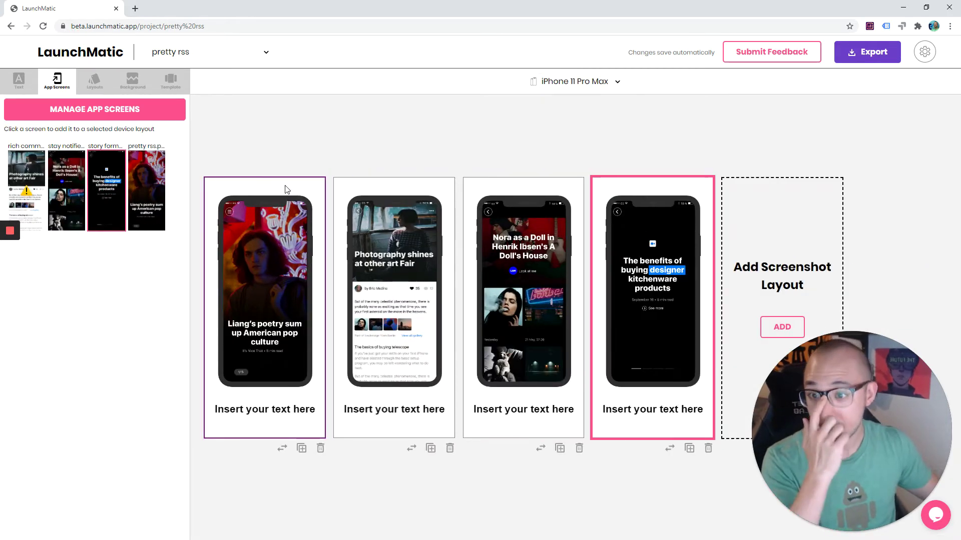
click(281, 186)
- Switch the background to a gradient with dark purple #241233 as its first colour
click(94, 117)
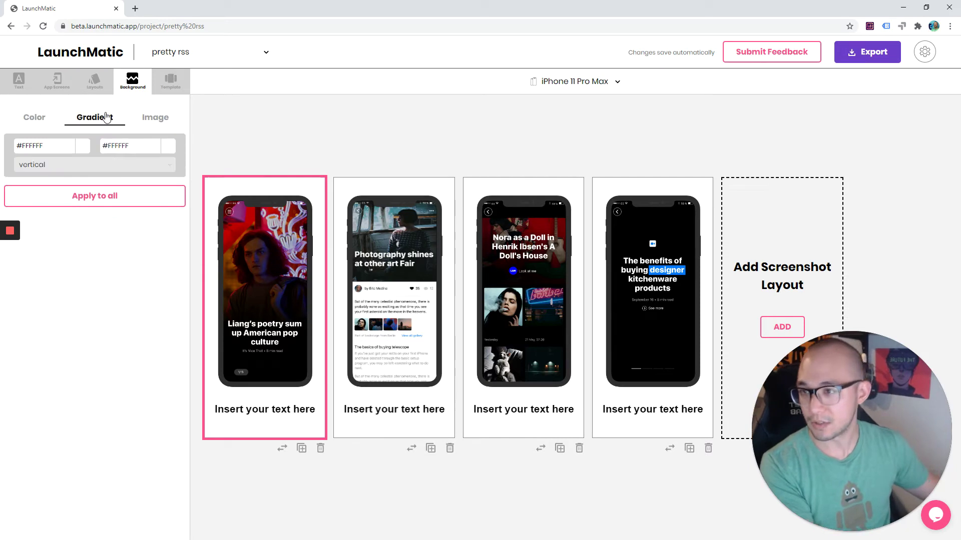
click(83, 146)
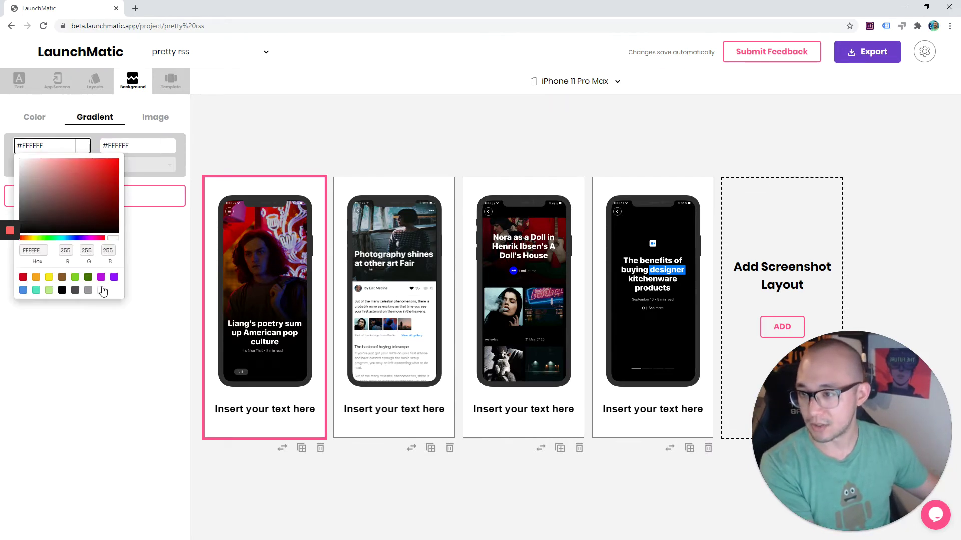
drag(74, 238, 83, 238)
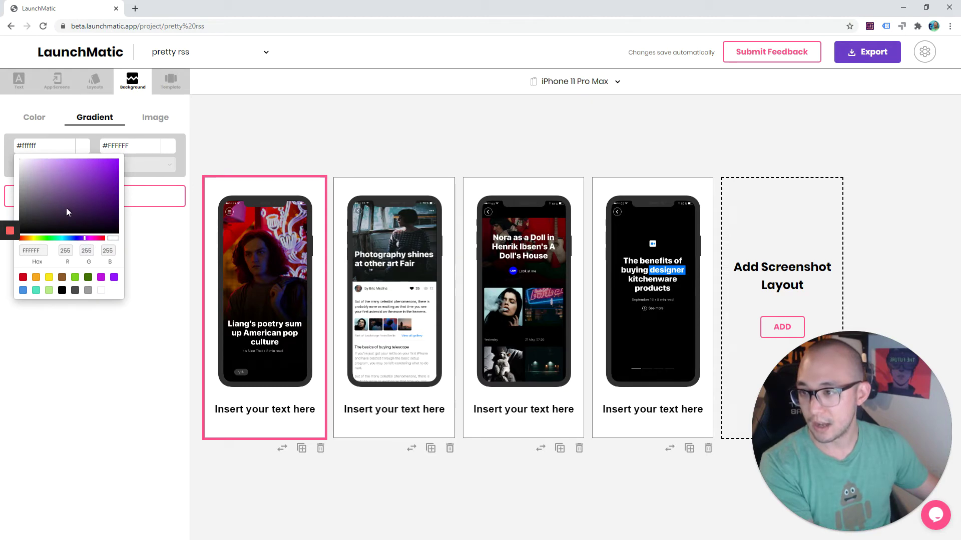
drag(67, 210, 86, 214)
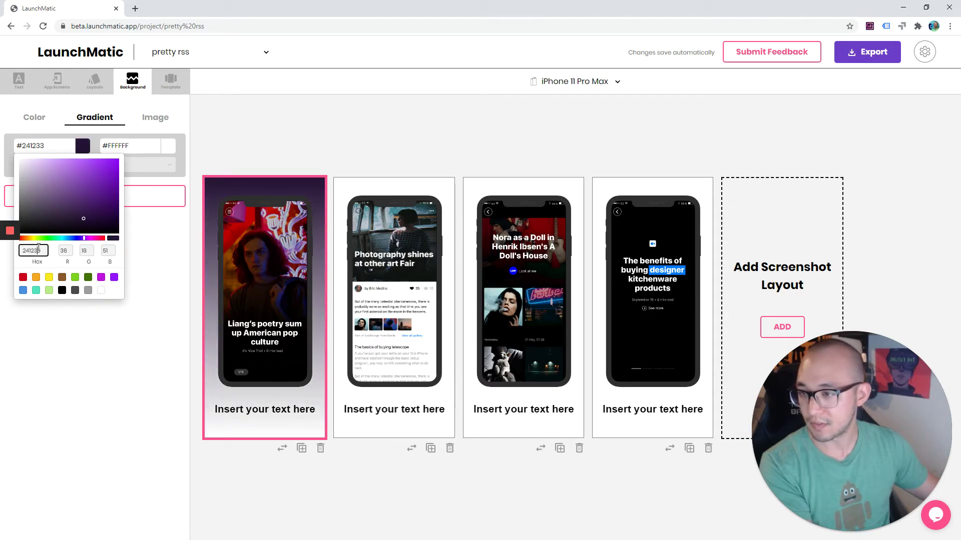
click(136, 299)
- Set the second gradient colour to near-black #030104 and apply the gradient to all layouts
click(167, 145)
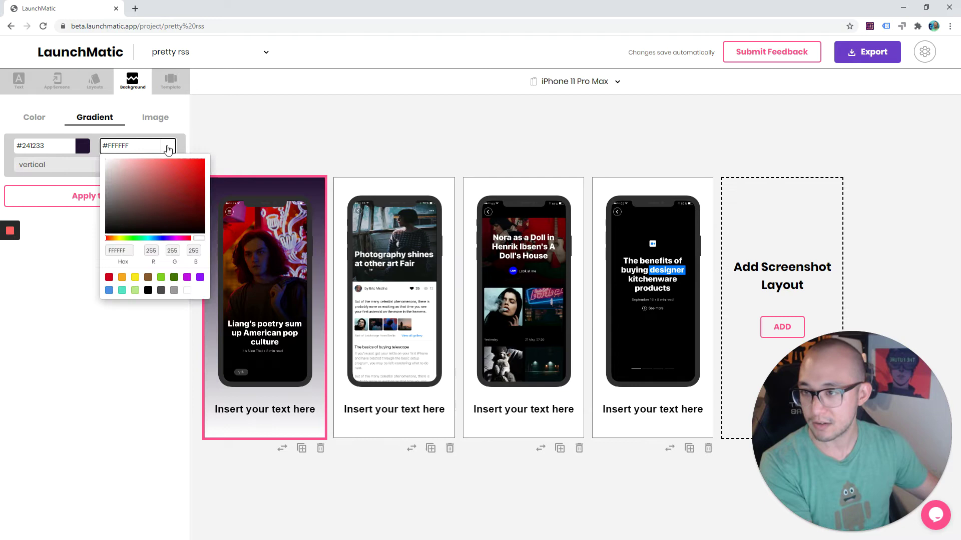
double_click(119, 250)
text(241233)
drag(171, 219, 166, 233)
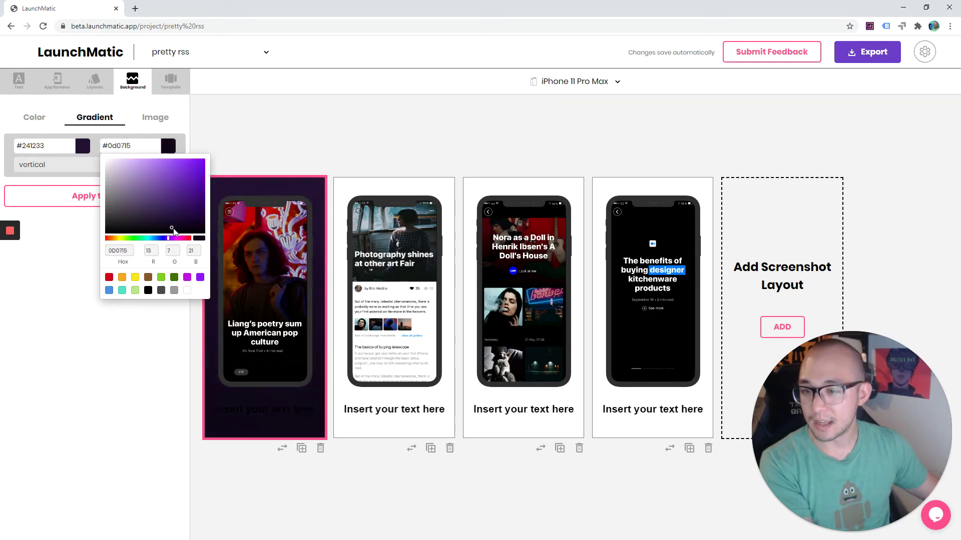
click(60, 388)
click(135, 195)
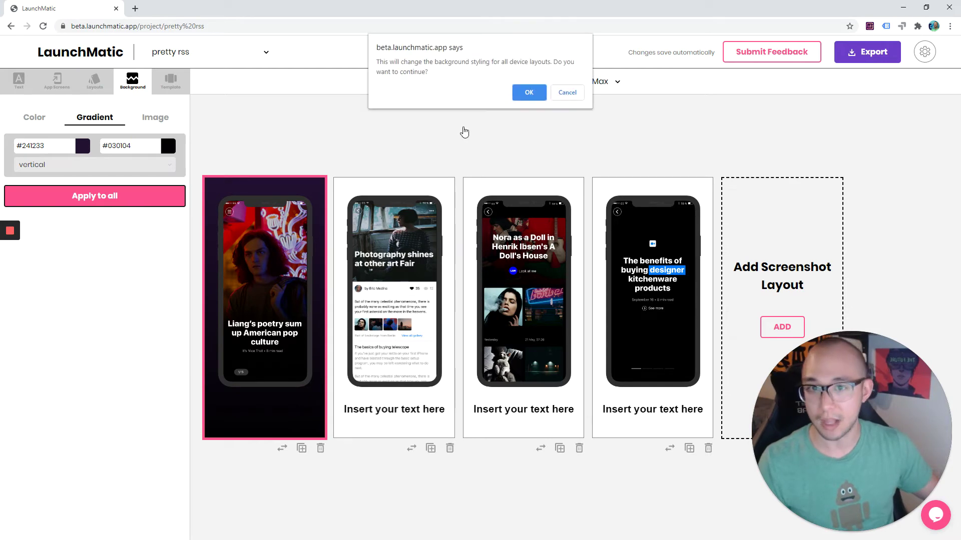
click(530, 91)
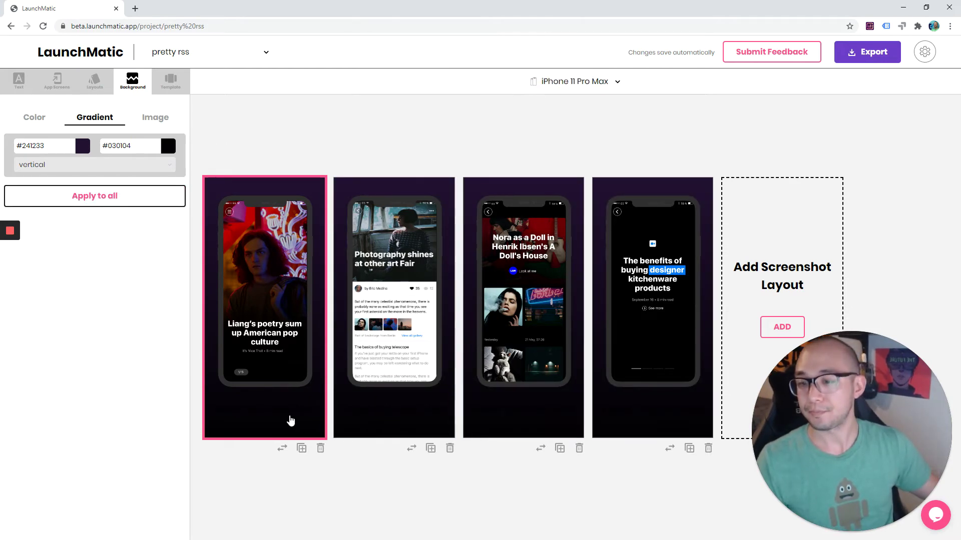
- Replace the first caption with 'the prettiest rss feed in the world'
click(286, 421)
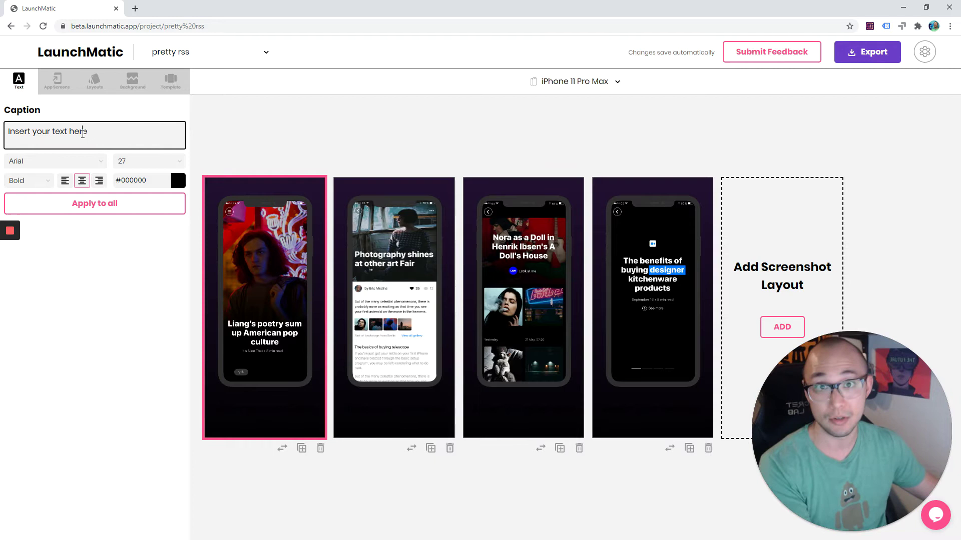
double_click(78, 132)
triple_click(78, 132)
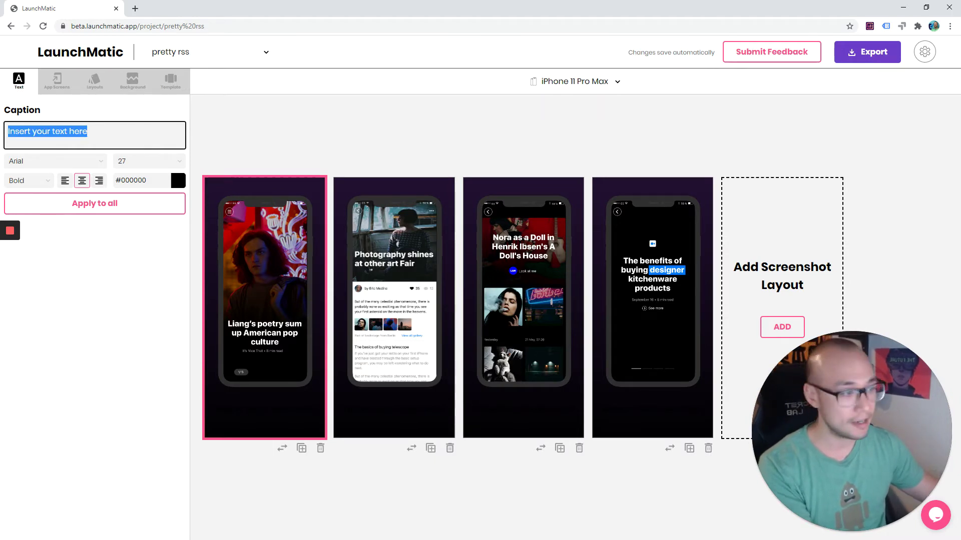
key(alt+Tab)
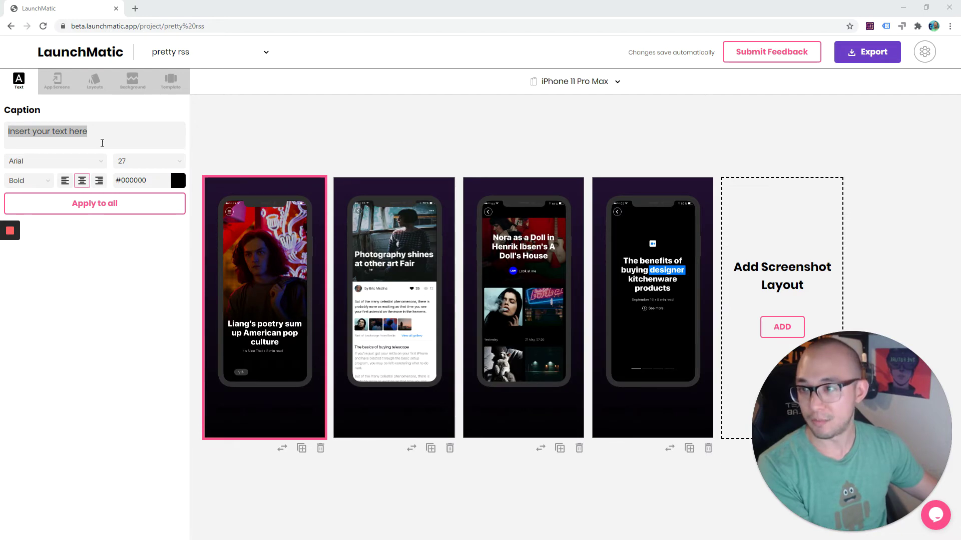
key(alt+Tab)
text(the prettiest rss feed in the world)
click(110, 115)
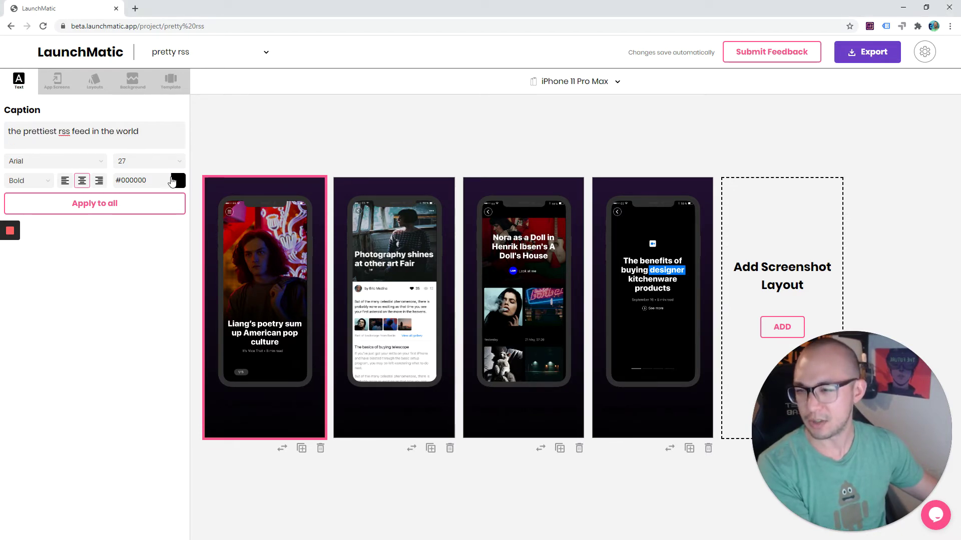
- Make the caption colour white #ffffff and apply it to all layouts
click(143, 180)
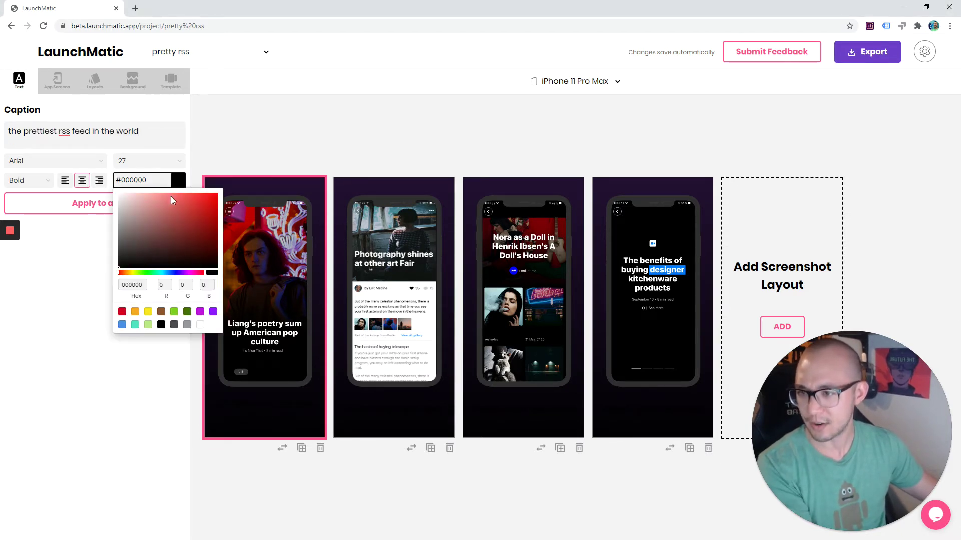
click(119, 195)
click(83, 373)
click(95, 203)
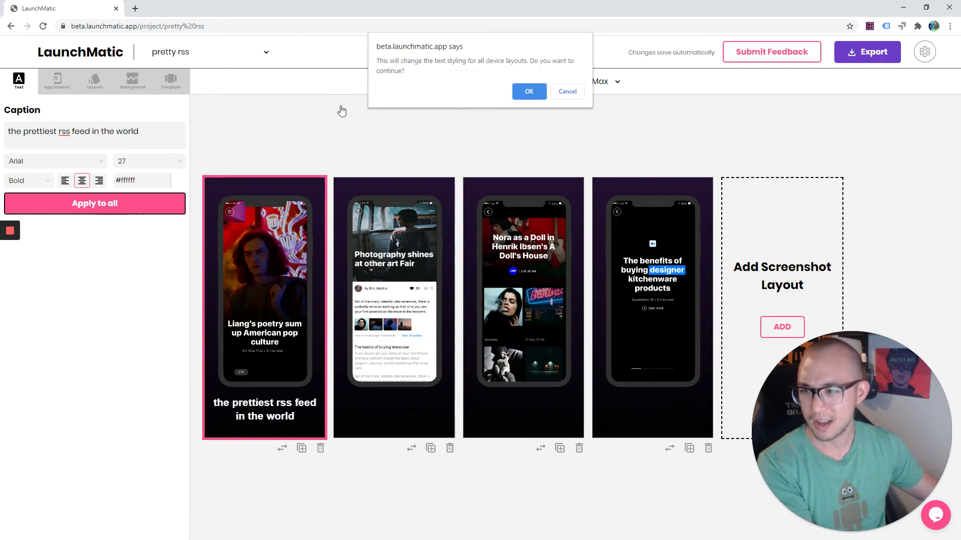
click(530, 93)
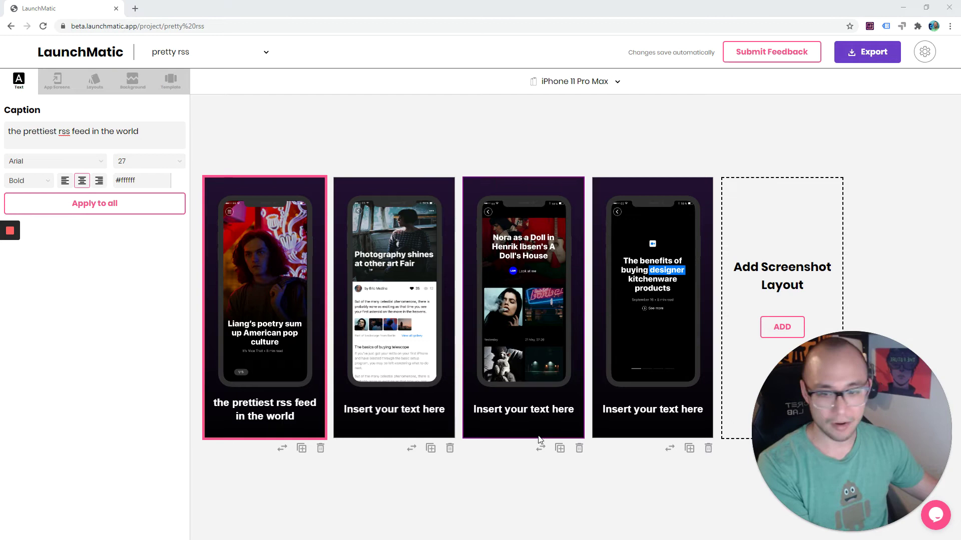
- Paste new captions into screenshots two, three and four, replacing each placeholder
click(424, 413)
key(ctrl+a)
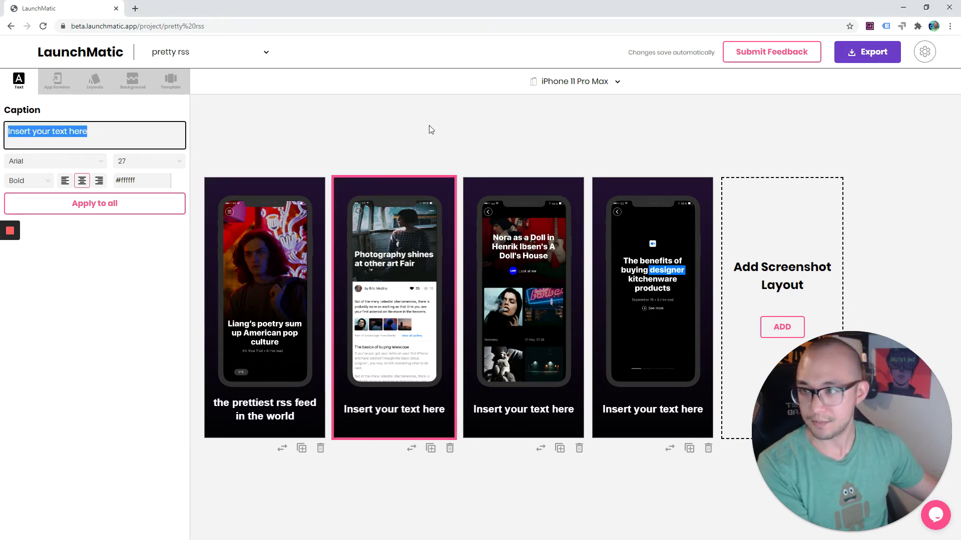
text(rich community of rss fanatics)
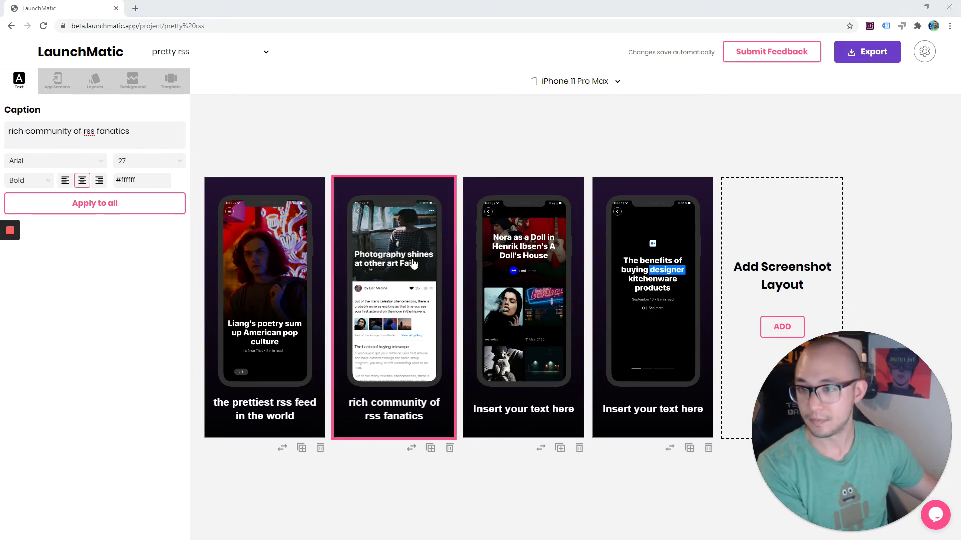
click(554, 416)
key(ctrl+a)
text(stay notified and keep favorites)
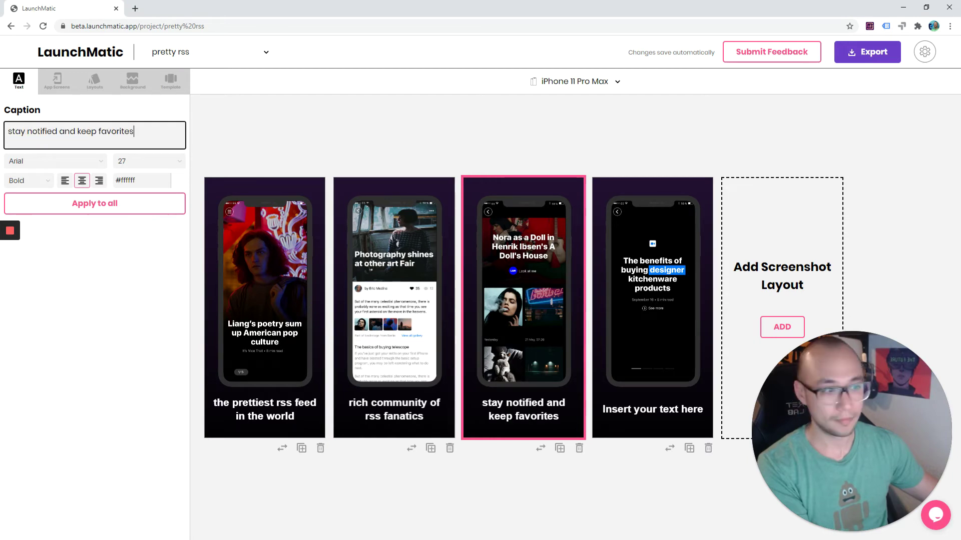
click(640, 413)
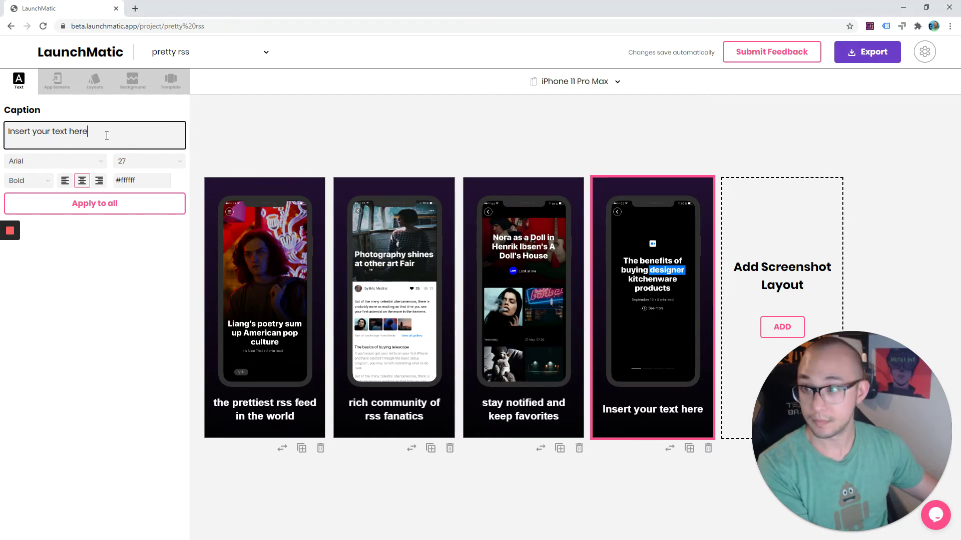
key(ctrl+a)
text(watch video in story format)
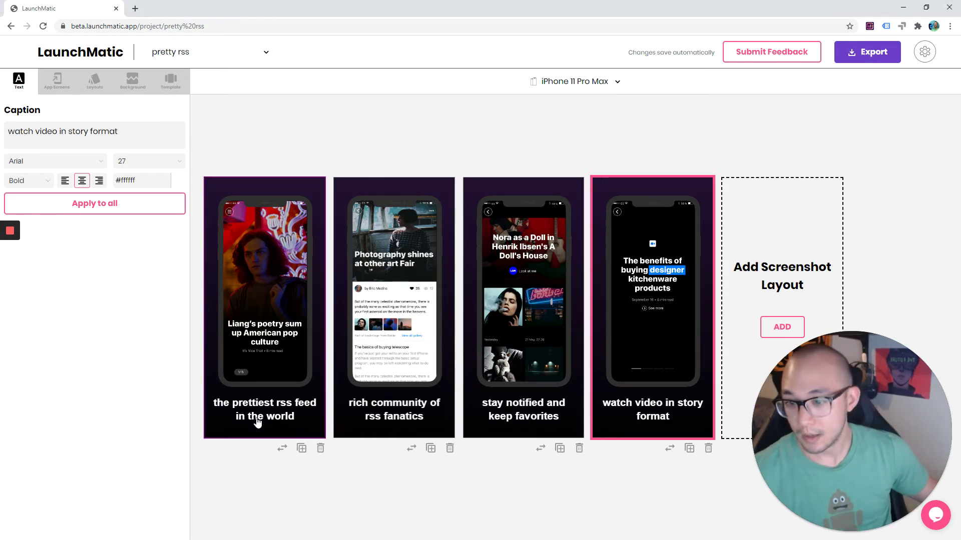
- Choose Poppins as the first caption's font and apply it to all four screenshots
click(265, 409)
click(45, 161)
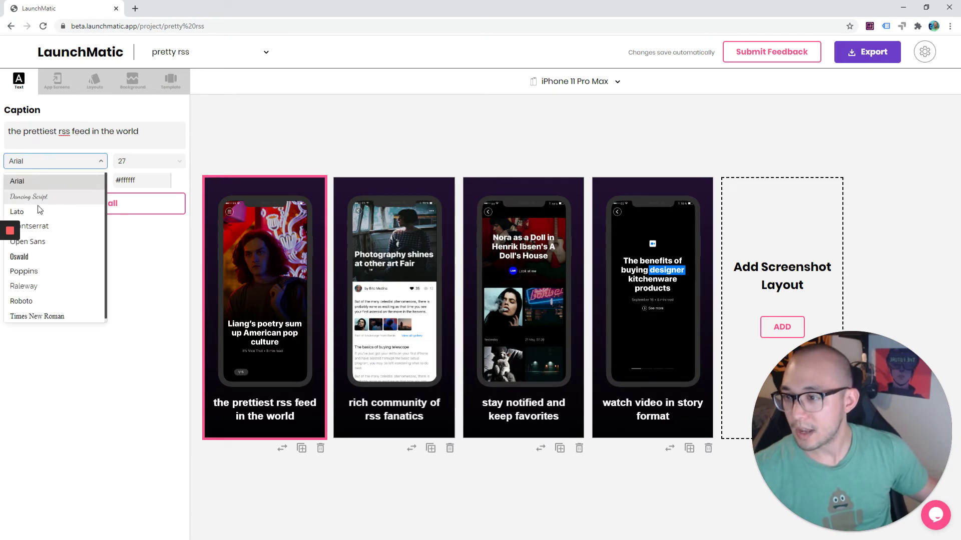
click(36, 289)
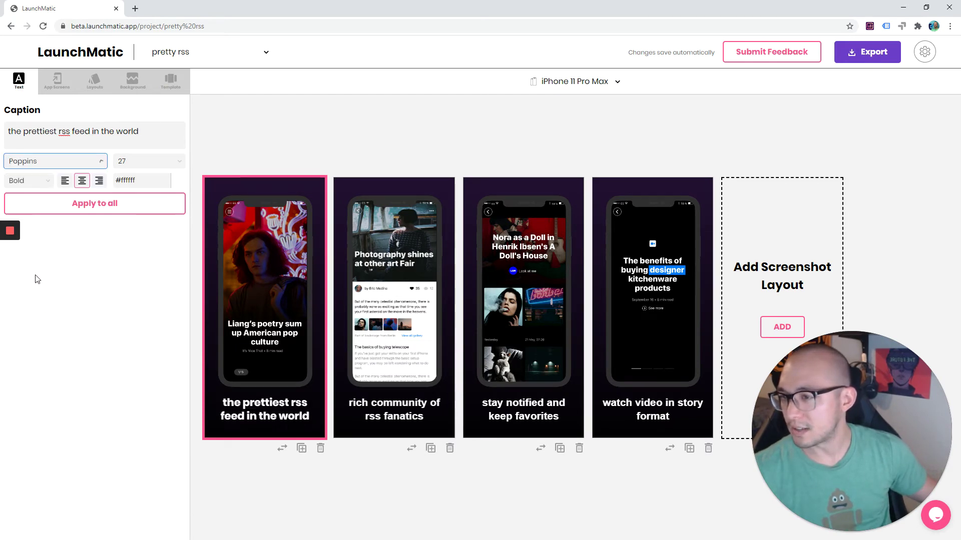
click(95, 203)
click(529, 92)
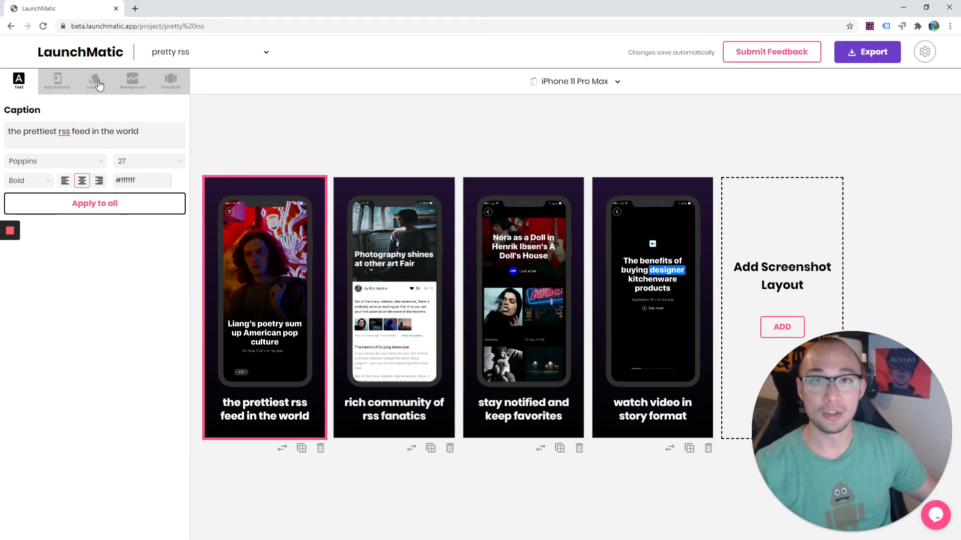
- Try several device layouts on screenshot one, settling on caption above the phone
click(104, 90)
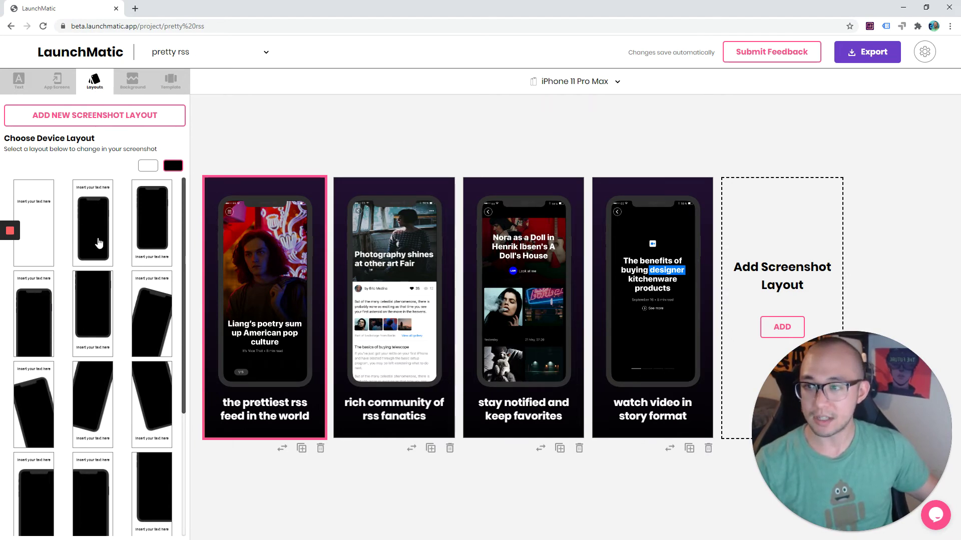
click(92, 224)
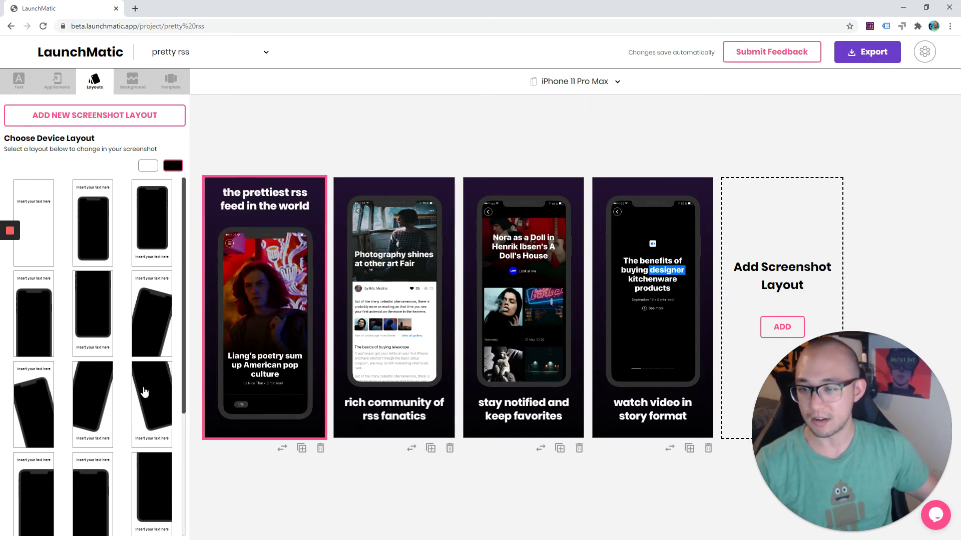
click(152, 406)
click(89, 433)
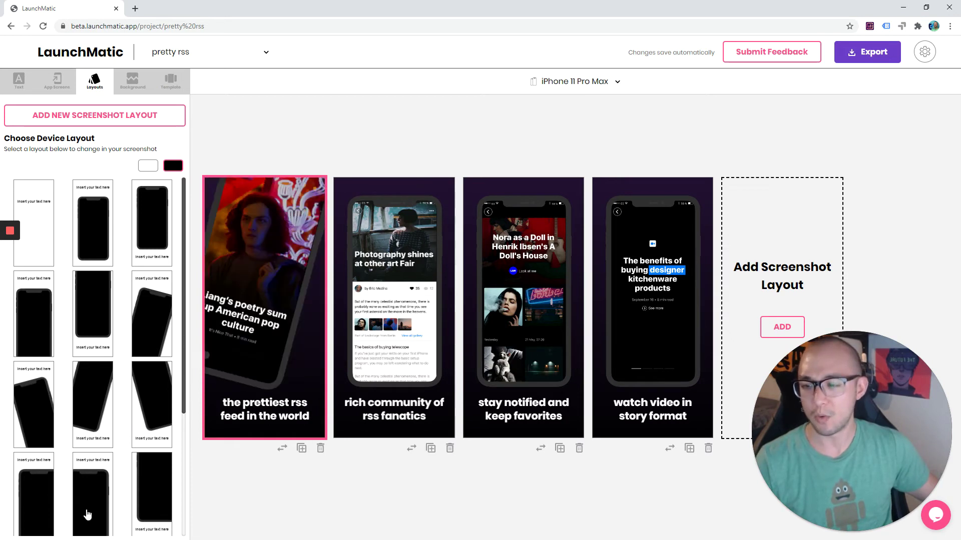
click(88, 515)
click(161, 491)
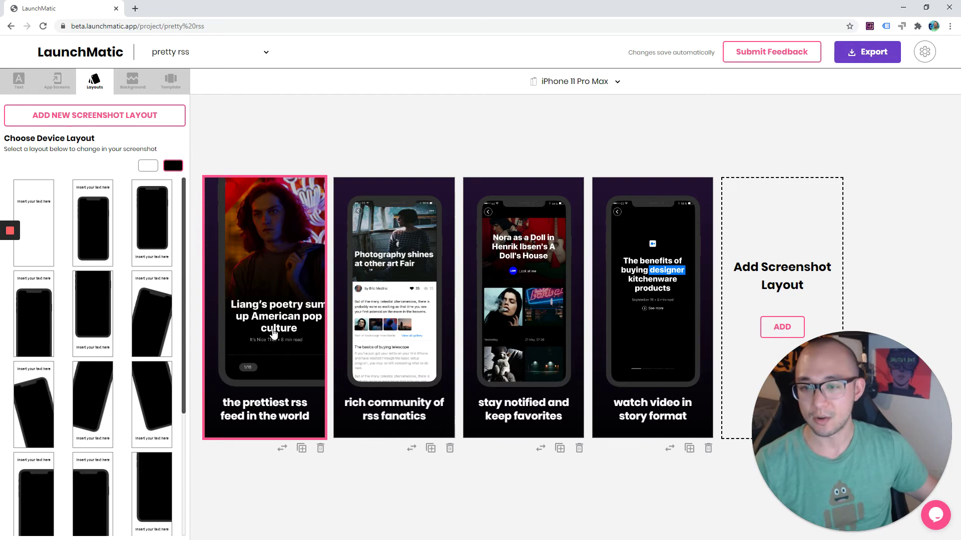
click(32, 320)
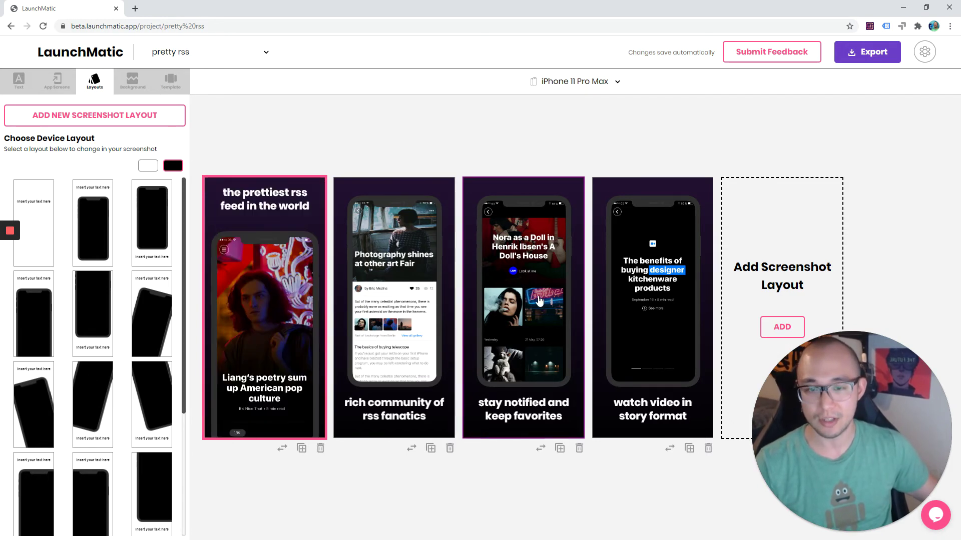
- Put screenshot three's caption above the phone and give screenshot four an enlarged cropped phone
click(518, 374)
click(93, 83)
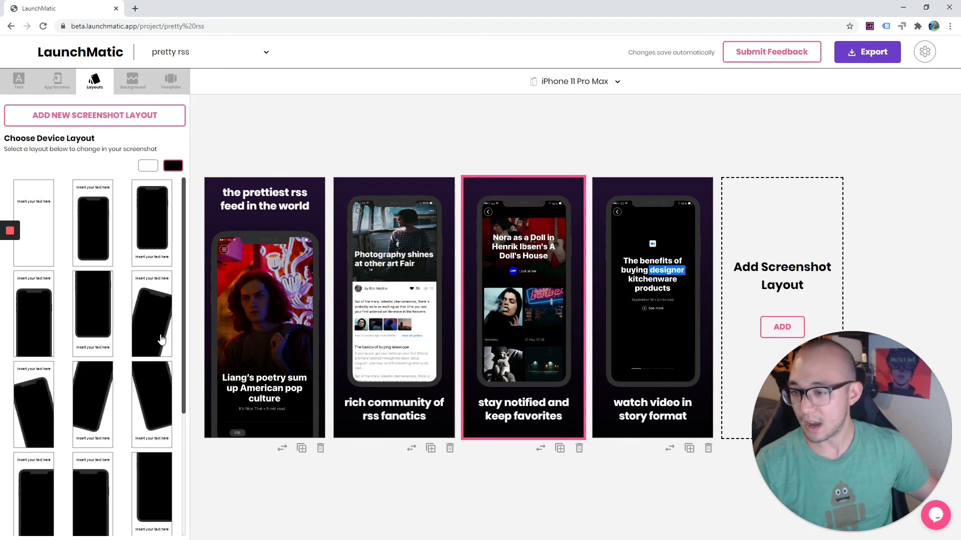
scroll(132, 384, down, 3)
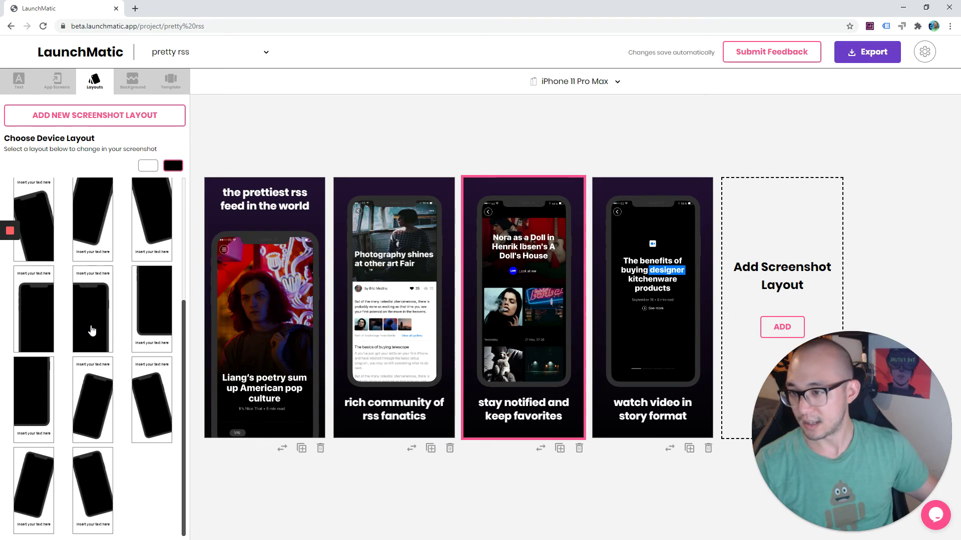
click(91, 312)
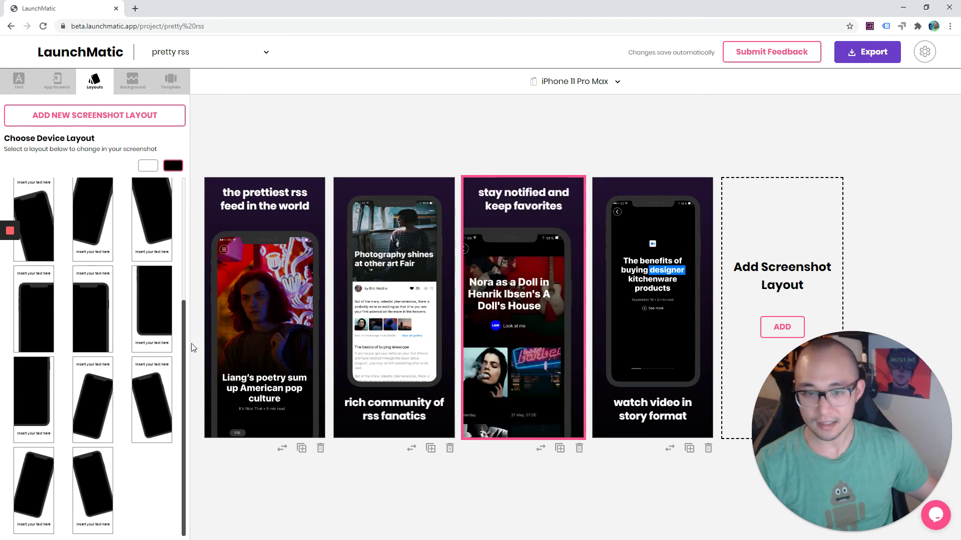
click(649, 274)
click(94, 83)
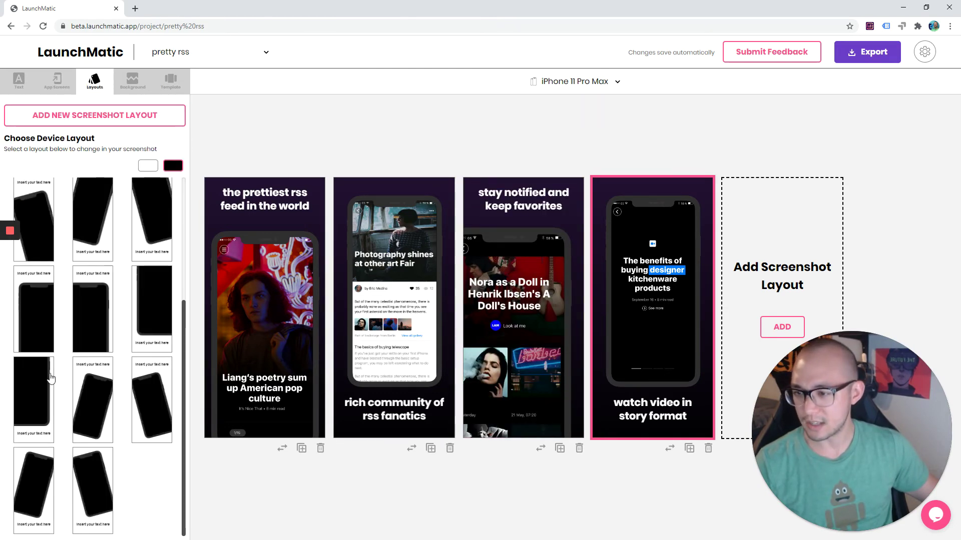
scroll(50, 377, up, 3)
click(33, 409)
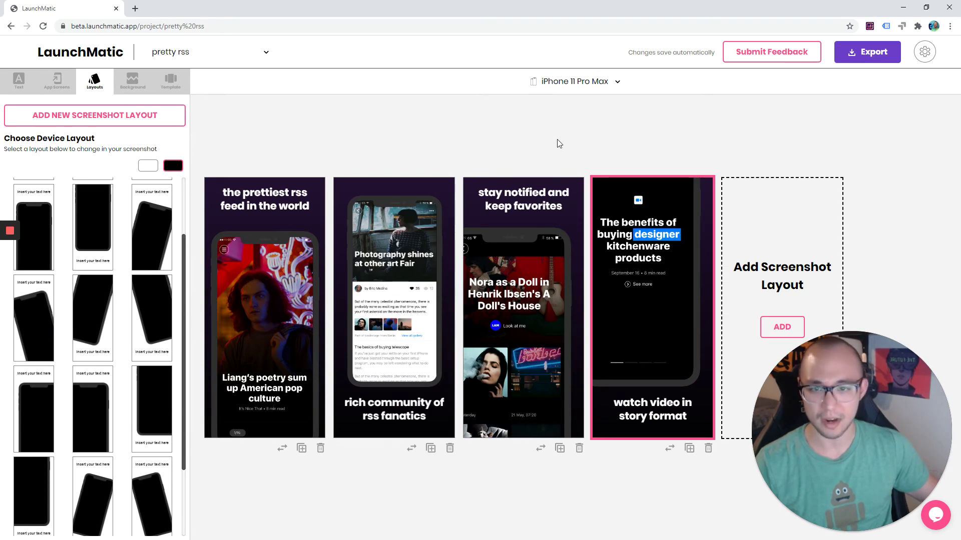
click(581, 82)
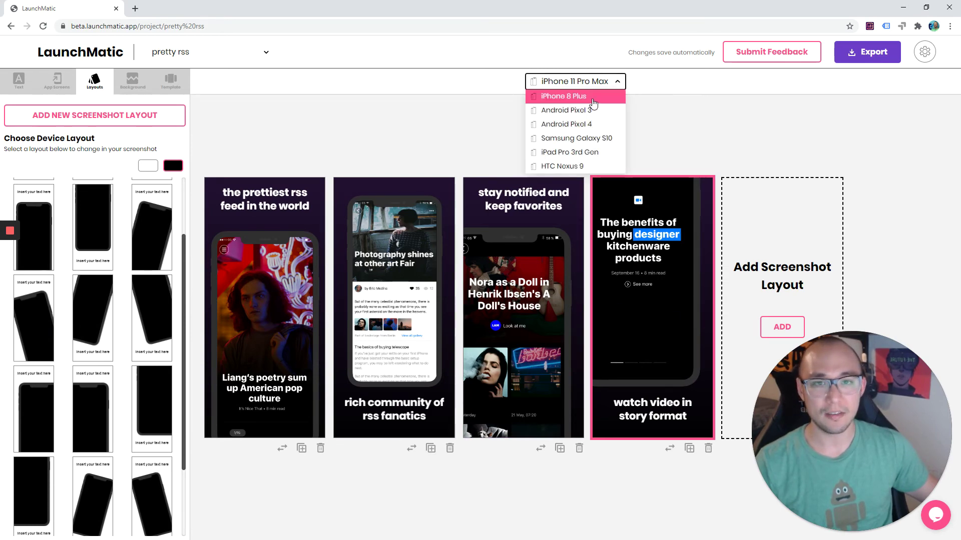
click(593, 98)
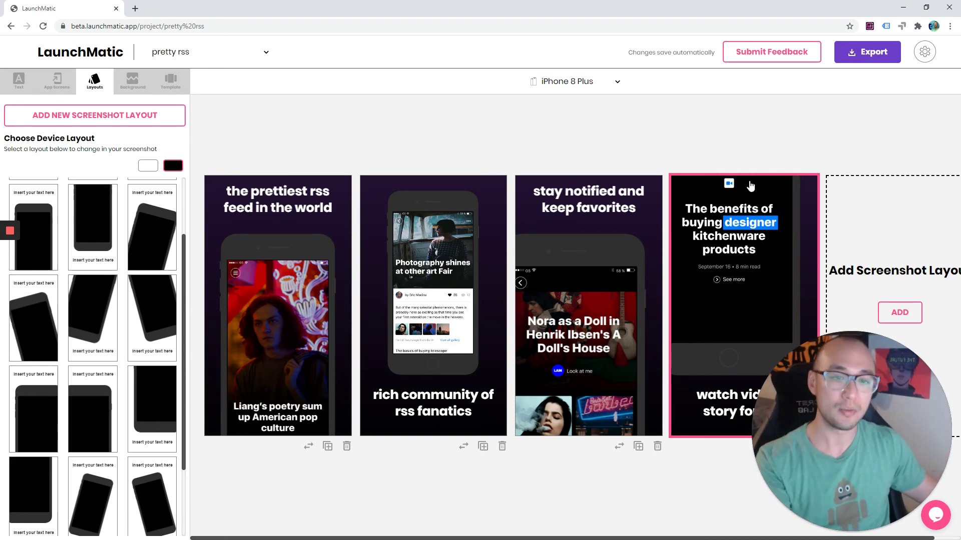
click(573, 81)
click(575, 124)
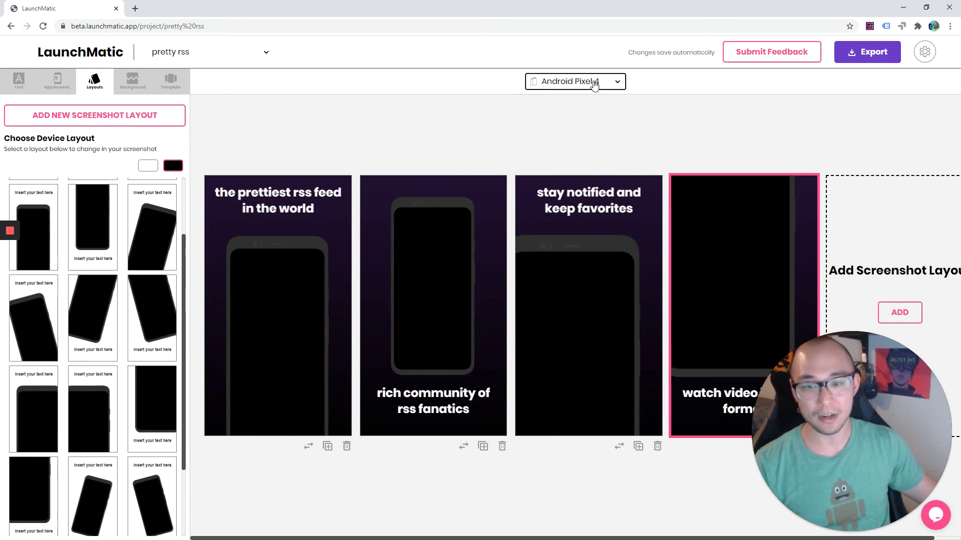
click(574, 81)
- Export the iPhone 11 Pro Max and iPhone 8 Plus screenshots, accepting the terms
click(574, 96)
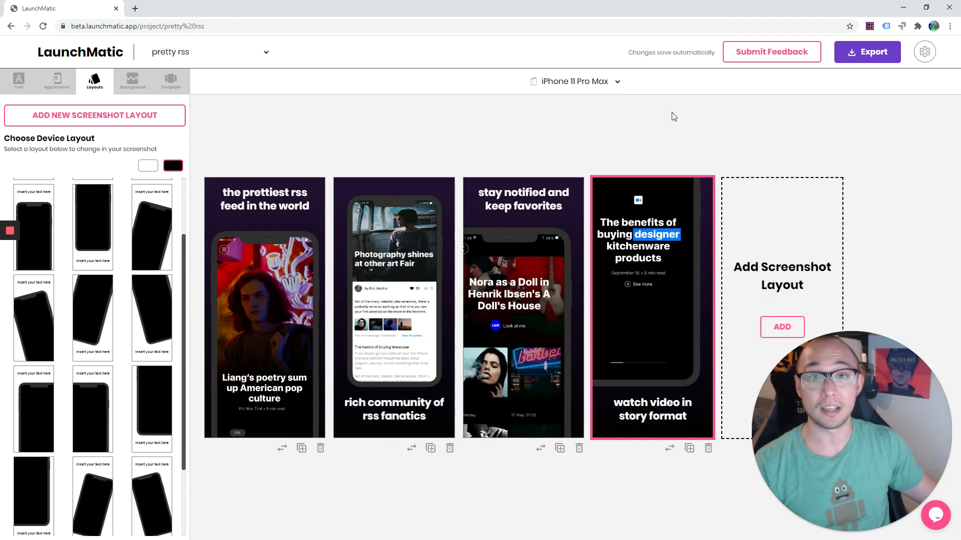
click(866, 55)
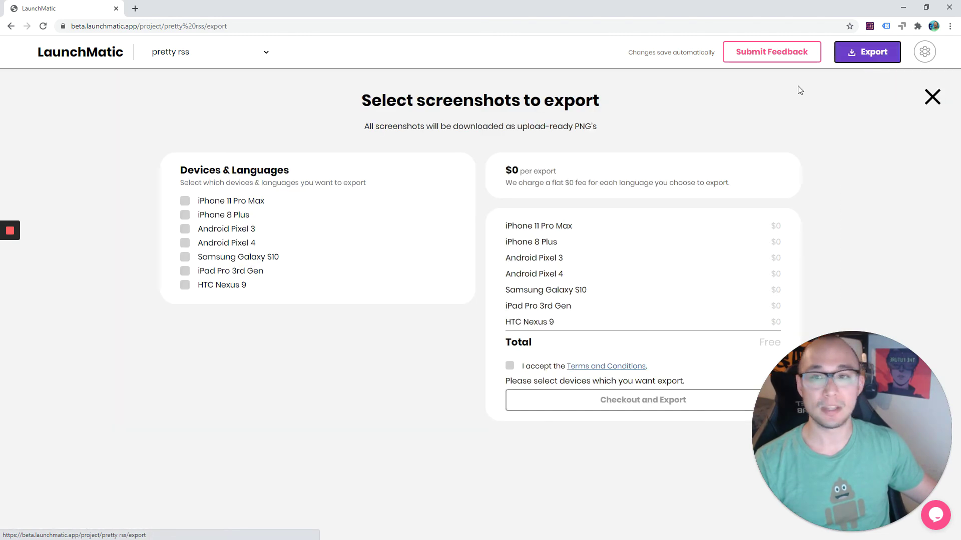
click(225, 201)
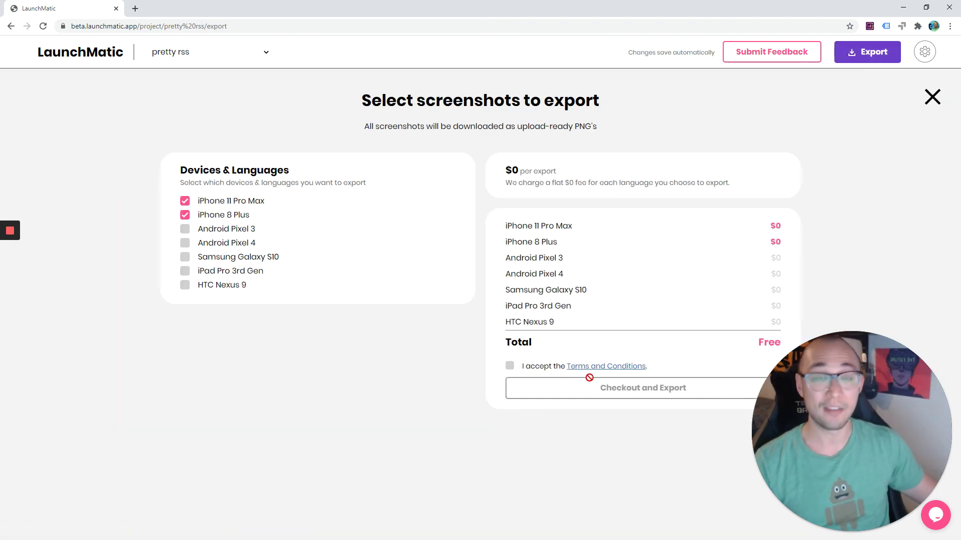
click(535, 371)
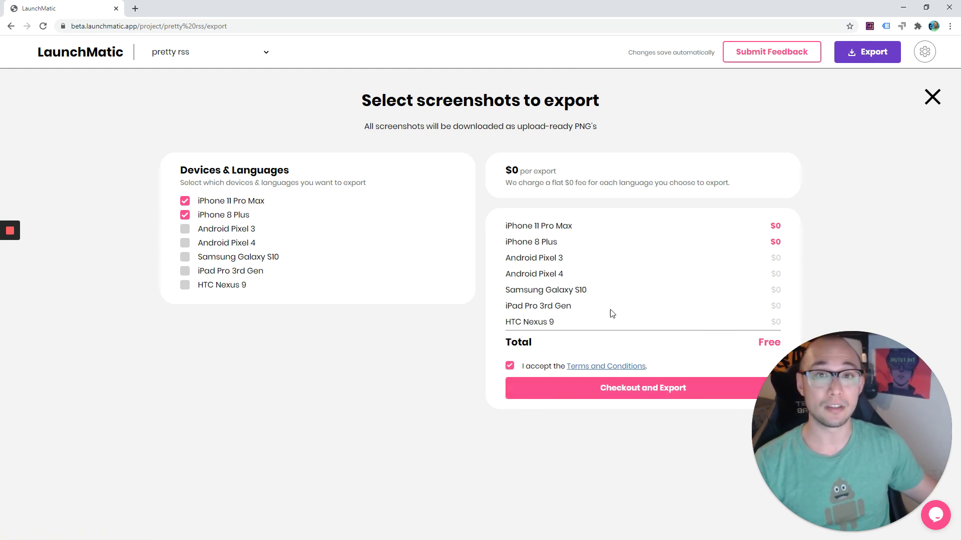
click(633, 391)
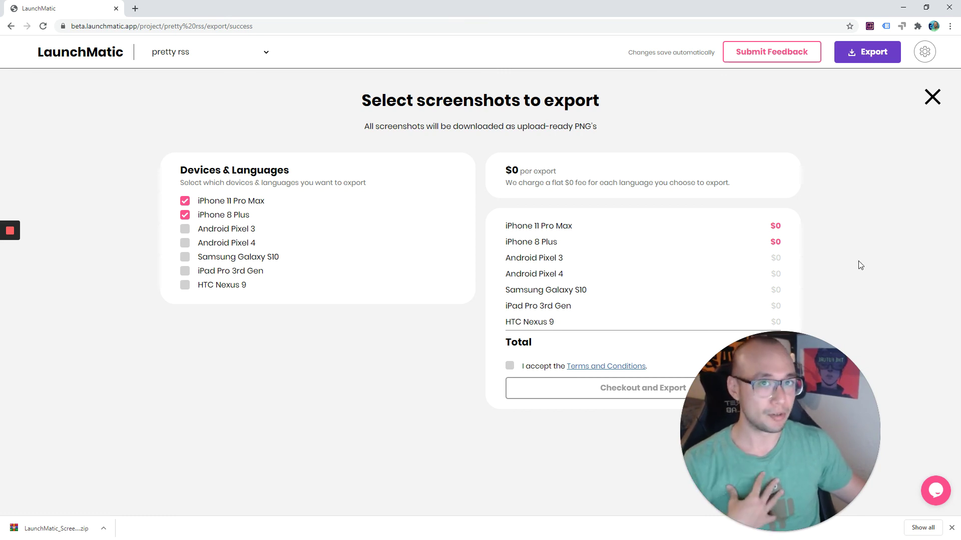
- Send the message 'Hello' through the bottom-right support chat bubble
click(935, 491)
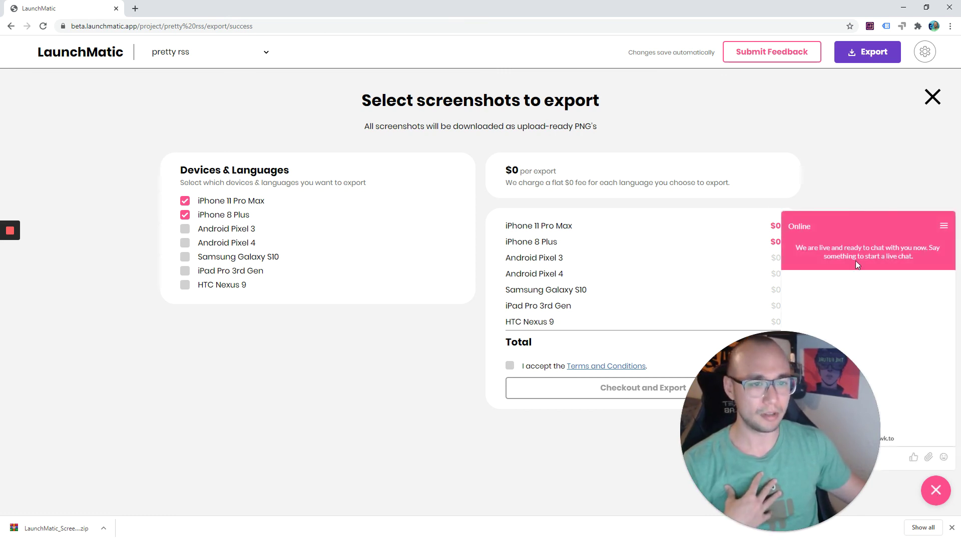
click(860, 462)
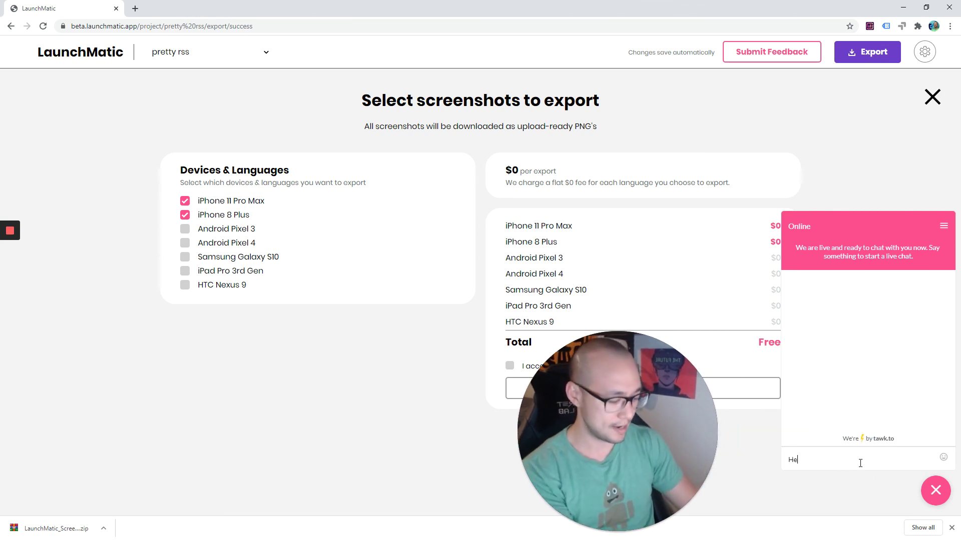
text(Hello)
key(Return)
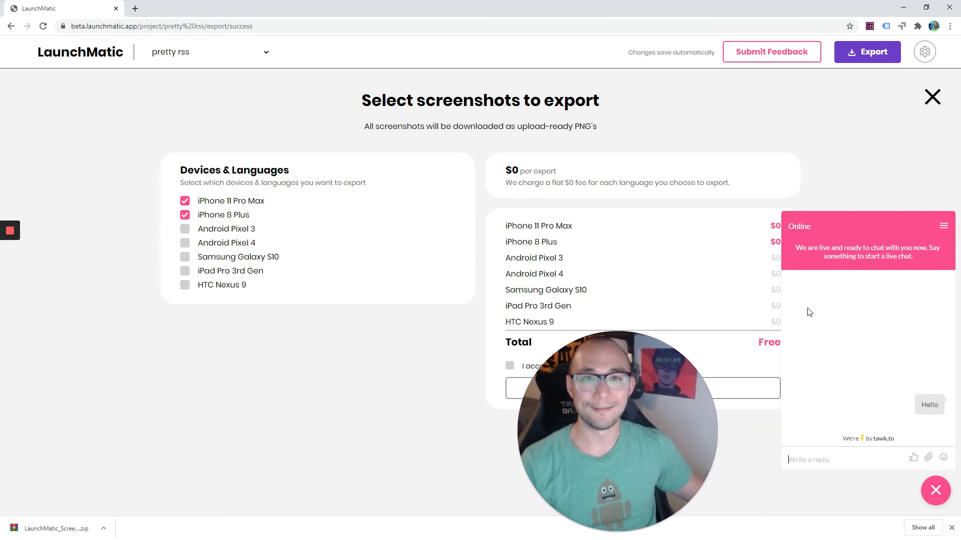